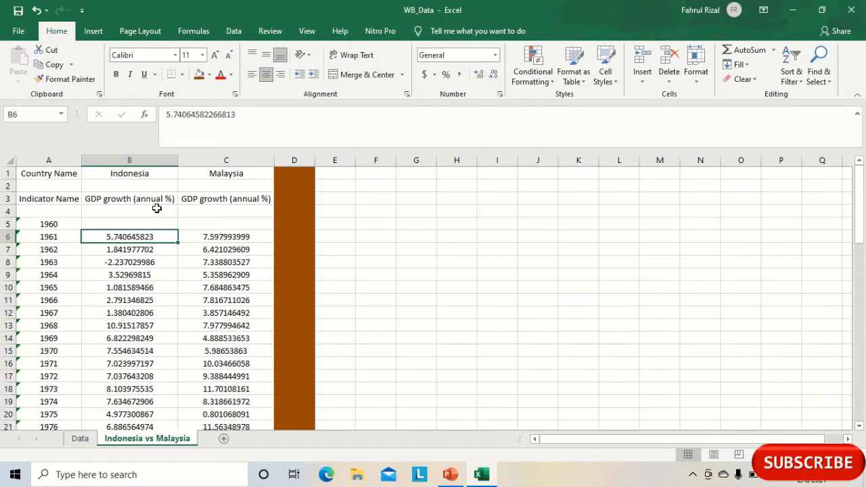
Examine the Data sheet's country and indicator rows from the header row through the last Zimbabwe record.
left_click(80, 439)
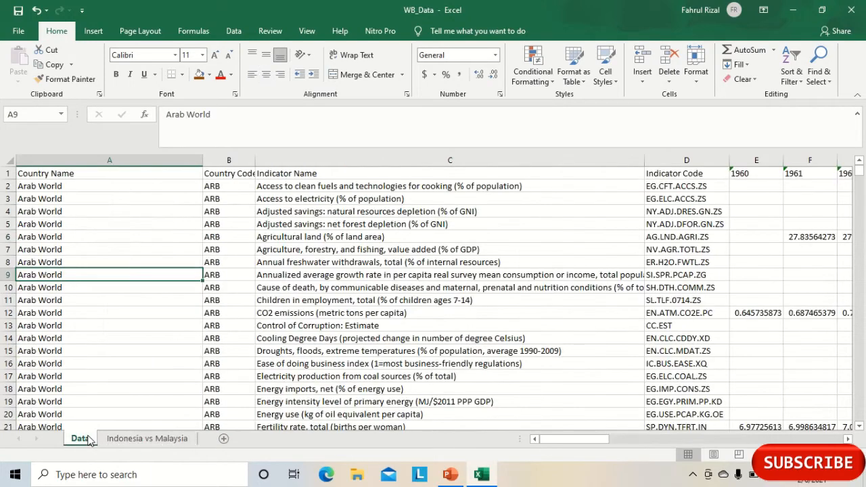
left_click(51, 175)
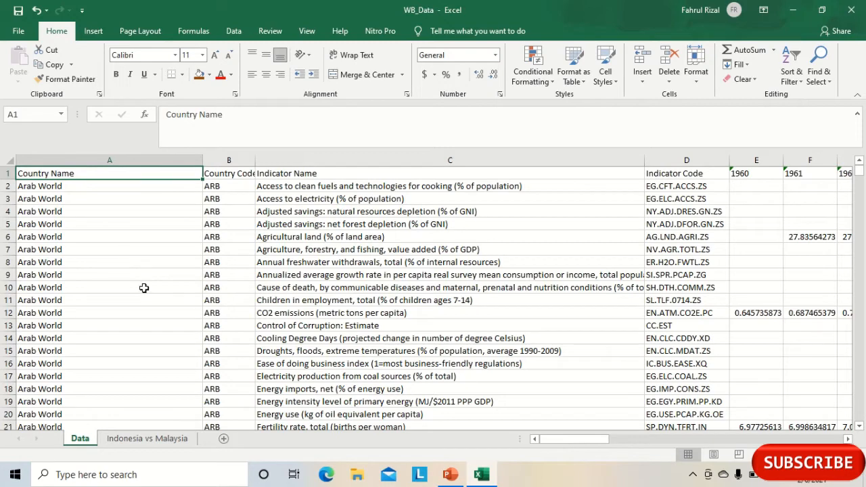
scroll(144, 289, "down", 4)
scroll(144, 288, "down", 13)
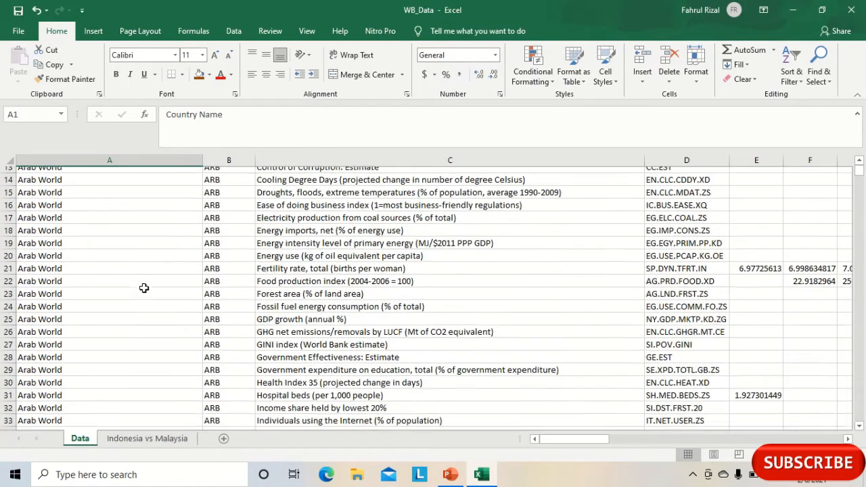
scroll(143, 288, "down", 20)
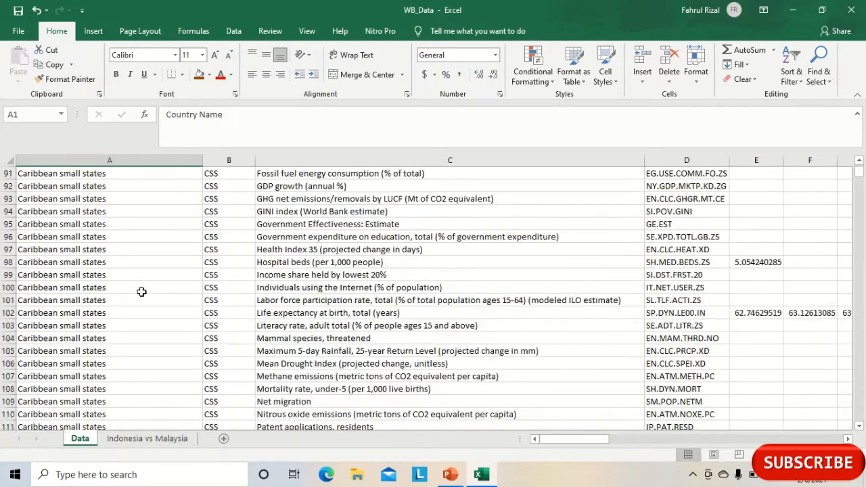
scroll(140, 292, "down", 20)
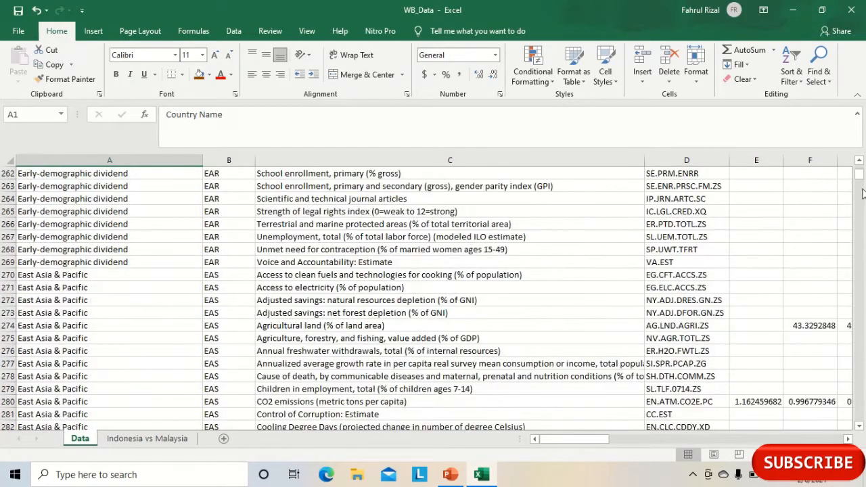
left_click_drag(859, 176, 857, 426)
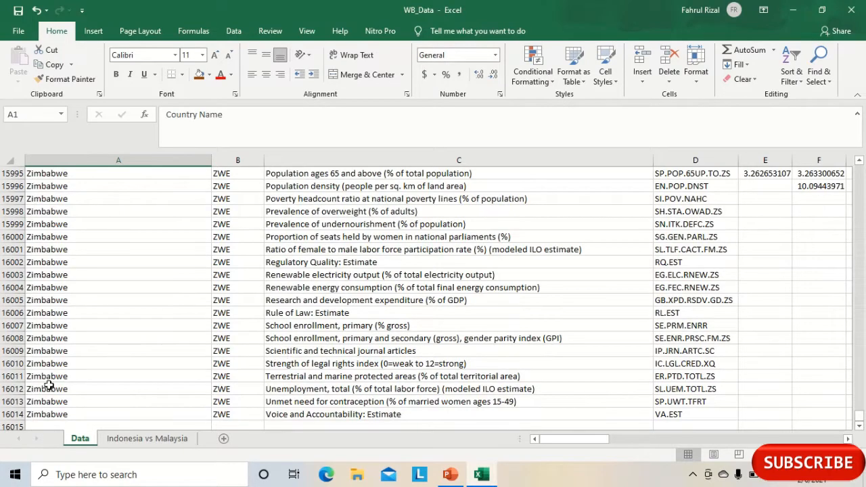
left_click(54, 414)
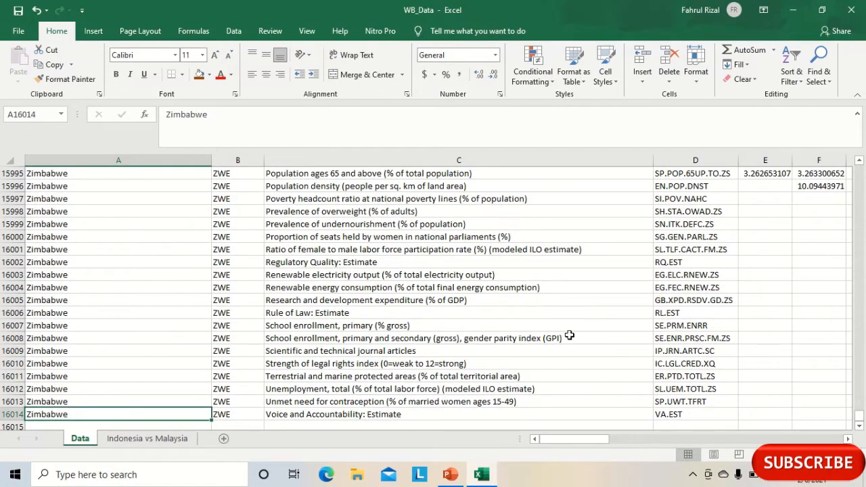
scroll(574, 334, "up", 5)
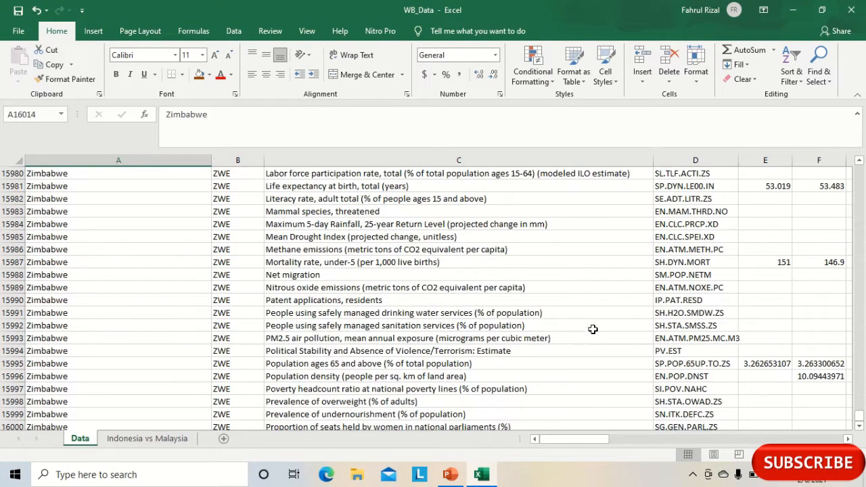
scroll(631, 323, "up", 8)
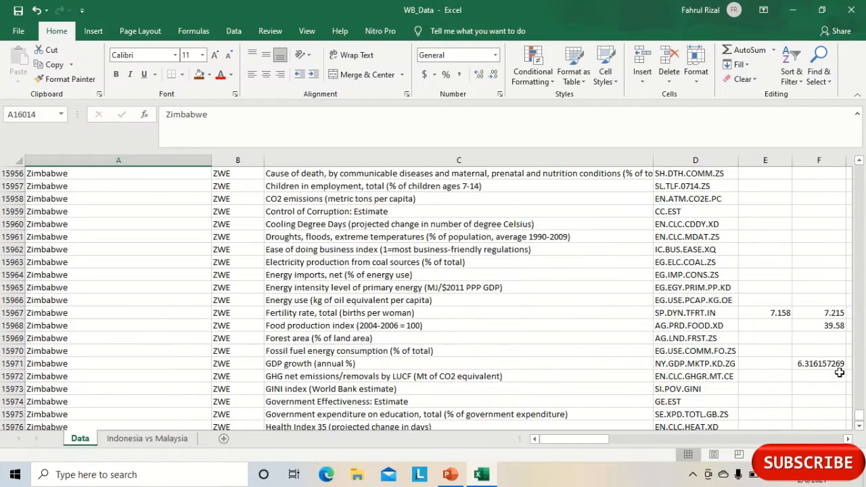
left_click_drag(861, 422, 860, 165)
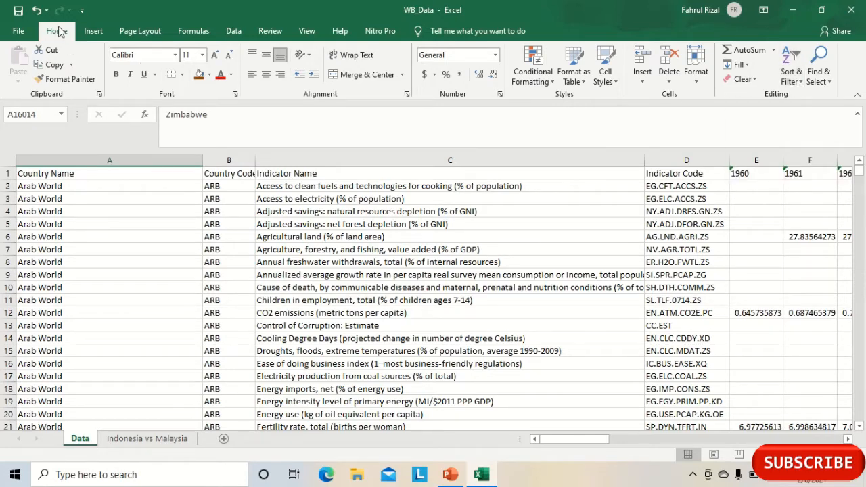
Turn on filtering for the header row of the Data sheet's table.
left_click(795, 81)
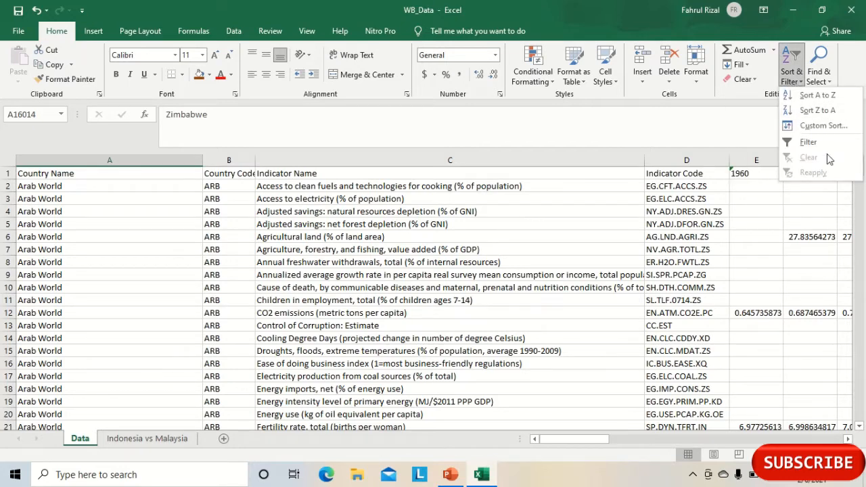
left_click(205, 5)
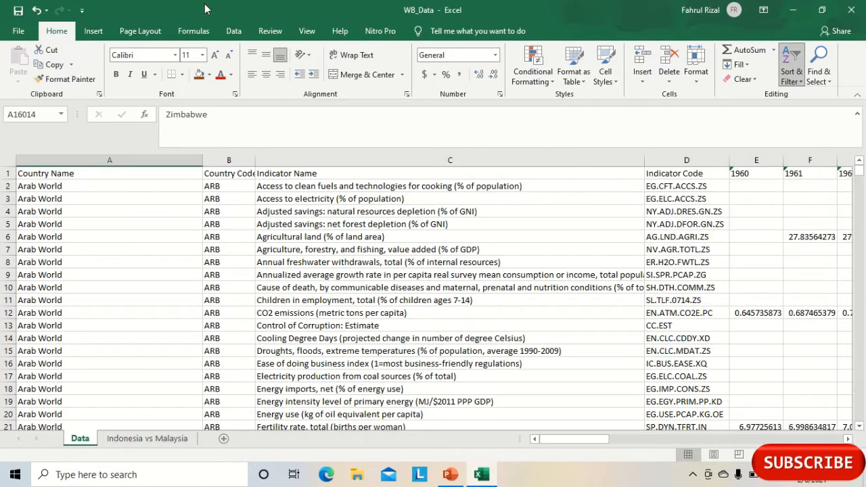
left_click(234, 34)
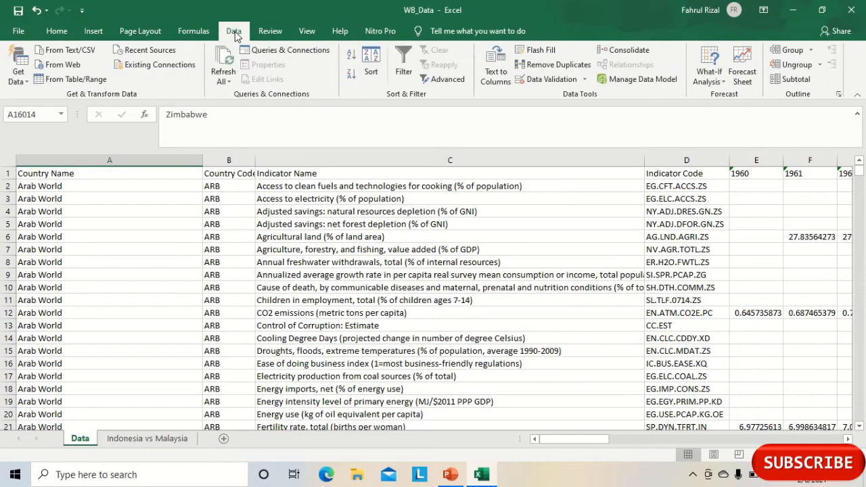
left_click(404, 66)
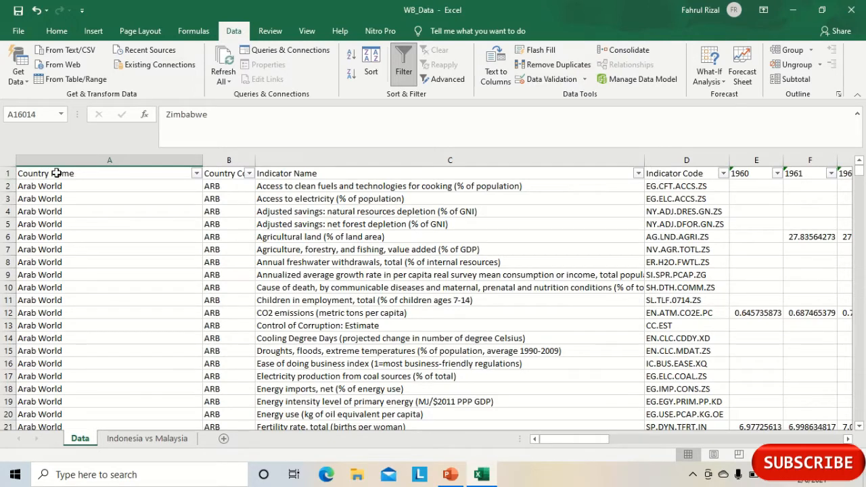
Filter the Country Name column to show only Indonesia.
left_click(86, 173)
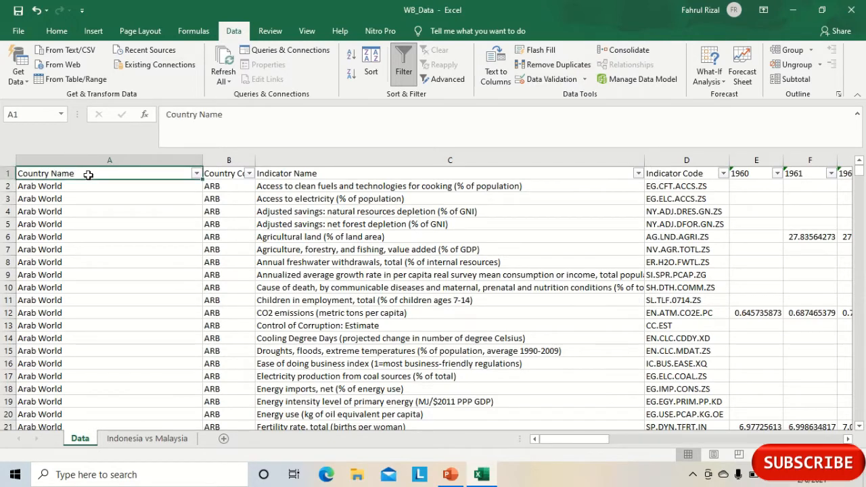
left_click(196, 173)
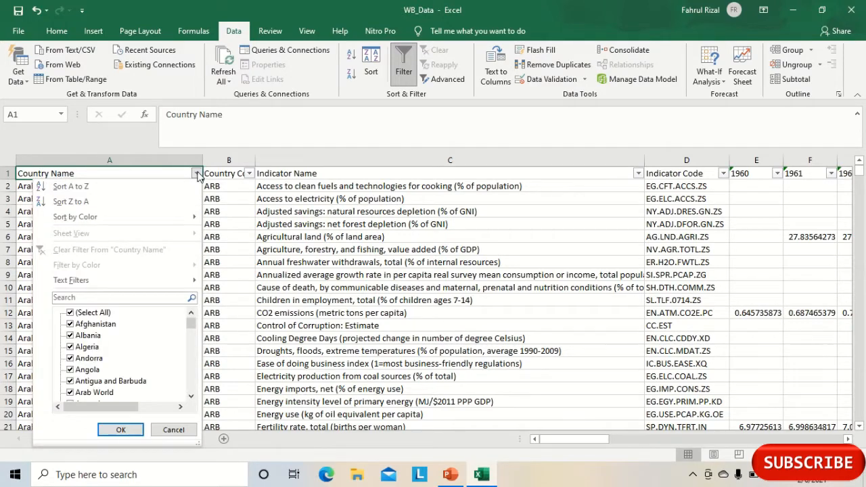
left_click(115, 296)
left_click(71, 313)
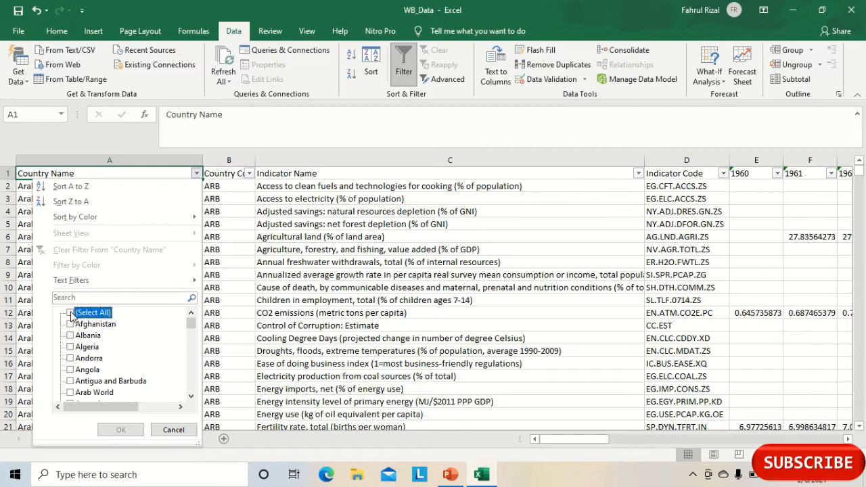
left_click(91, 298)
type("indonesia")
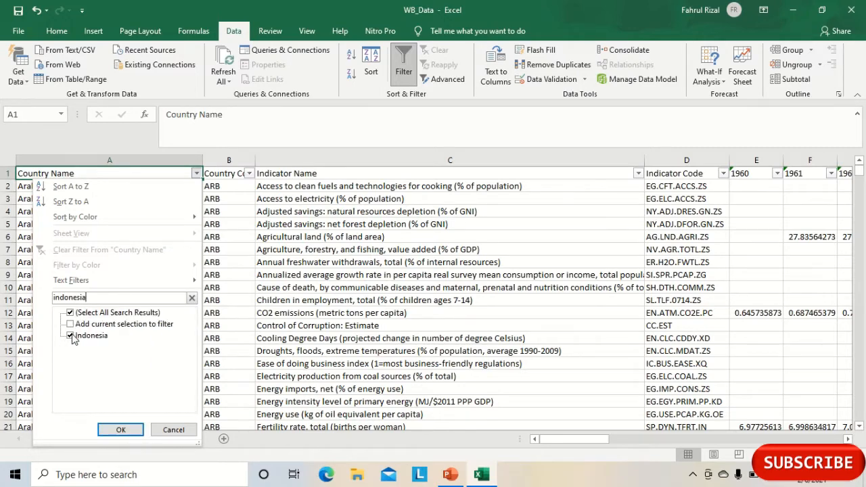
left_click(70, 336)
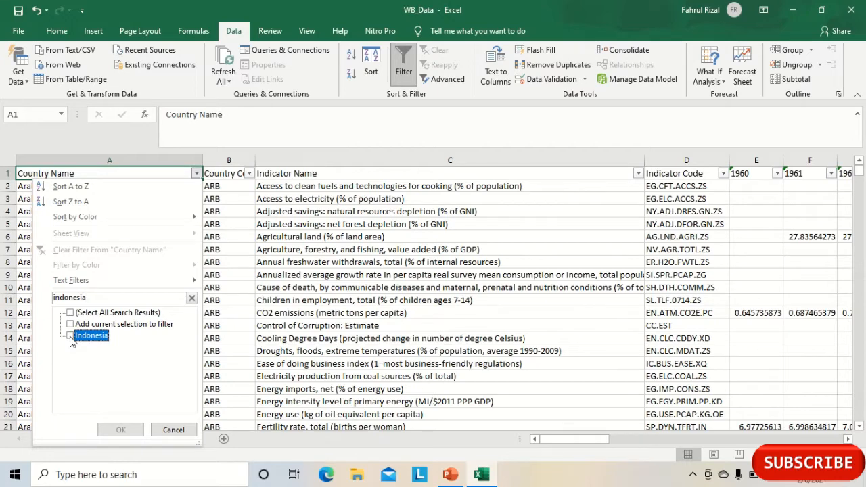
left_click(70, 337)
left_click(89, 298)
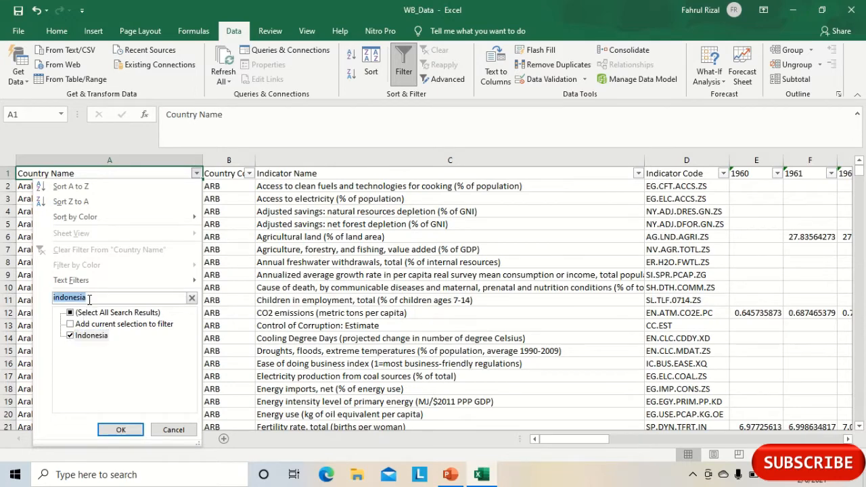
left_click(90, 298)
key("Return")
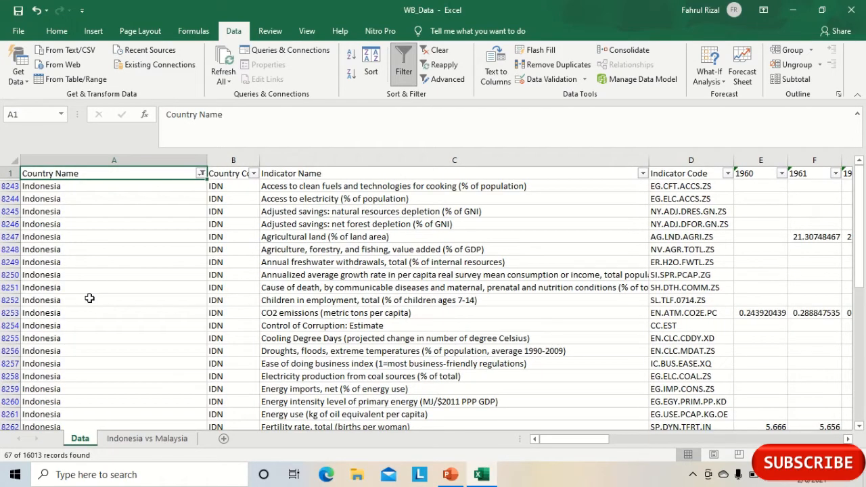
Add Malaysia to the existing Country Name filter, keeping Indonesia by adding the current selection to the filter.
left_click(159, 190)
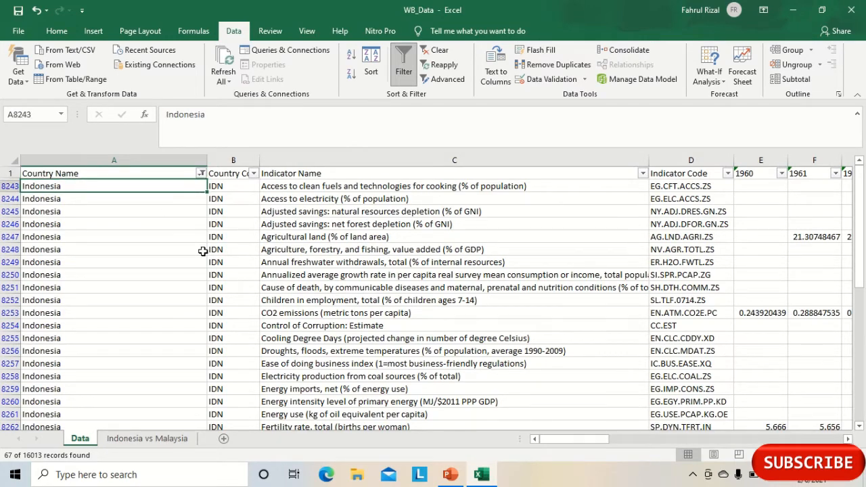
scroll(202, 288, "down", 11)
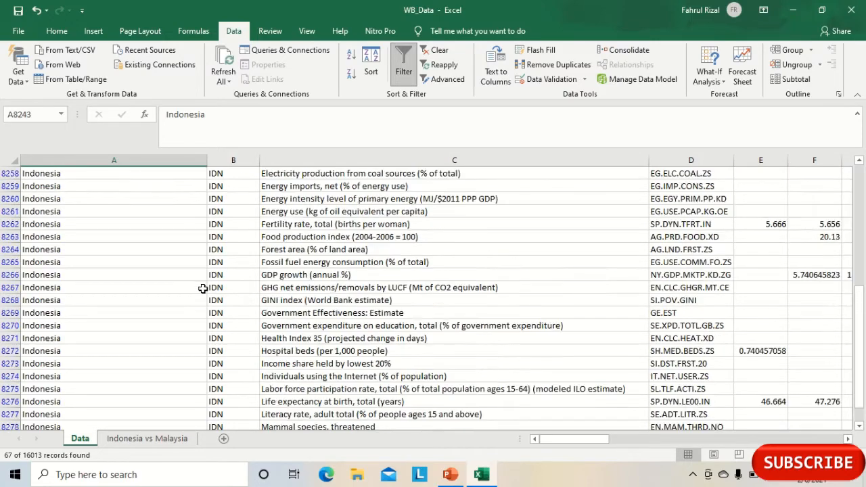
scroll(202, 288, "down", 20)
scroll(202, 288, "up", 20)
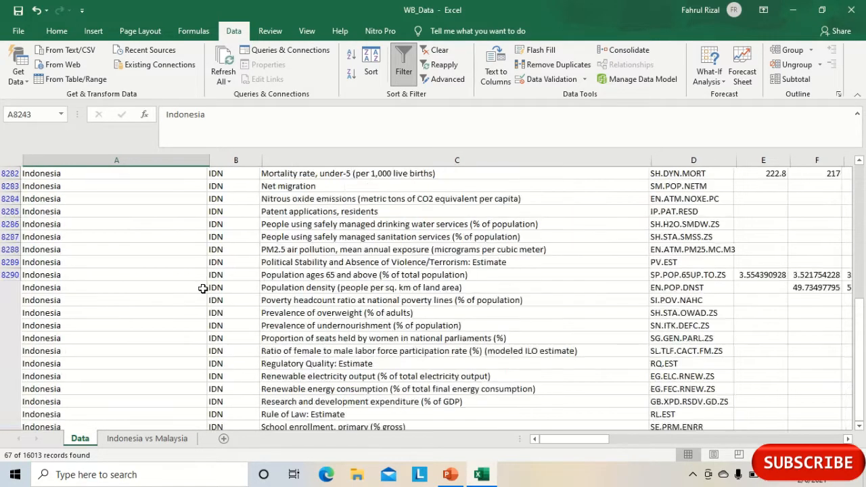
scroll(202, 288, "up", 4)
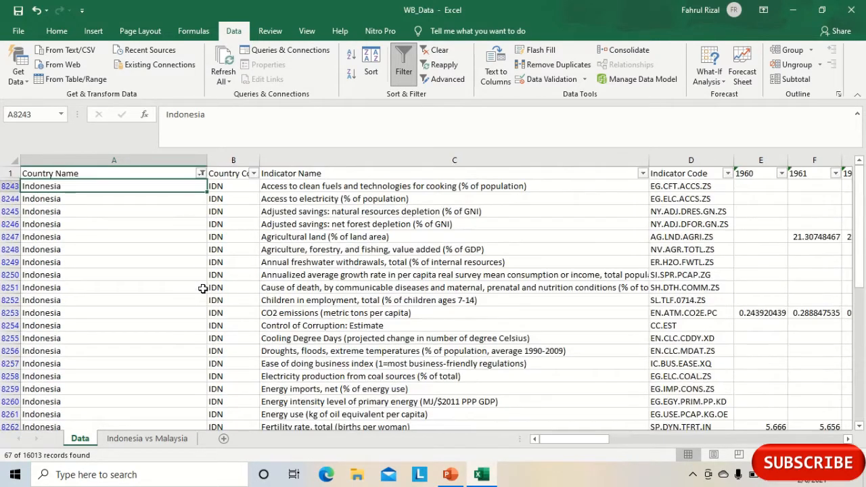
left_click(202, 174)
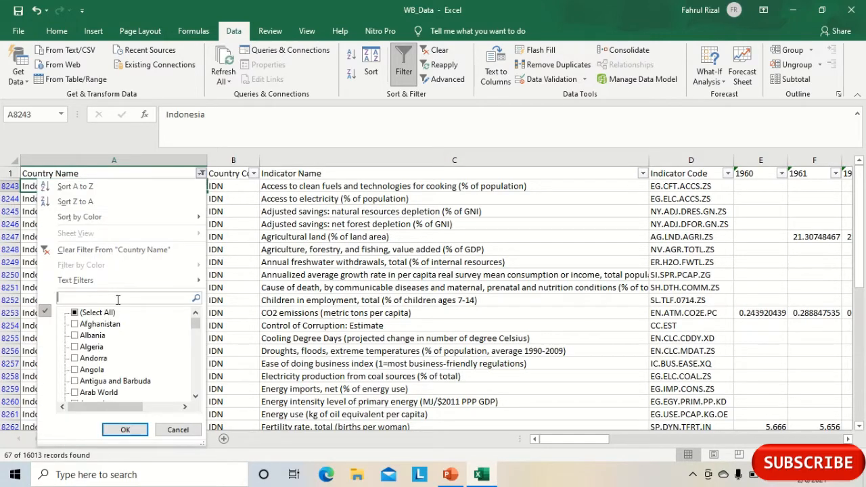
type("mala")
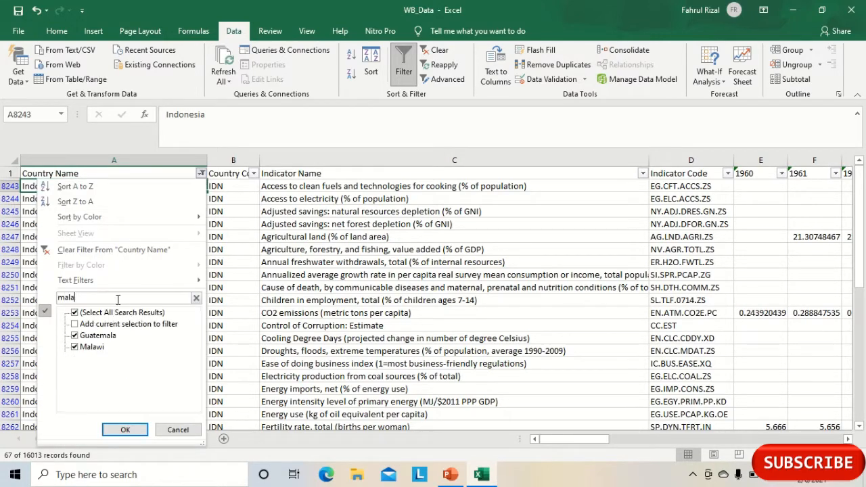
type("y")
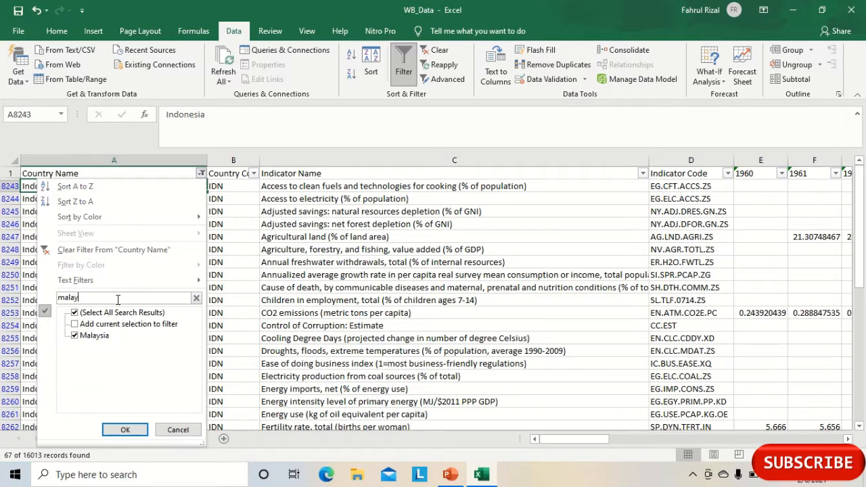
left_click(74, 325)
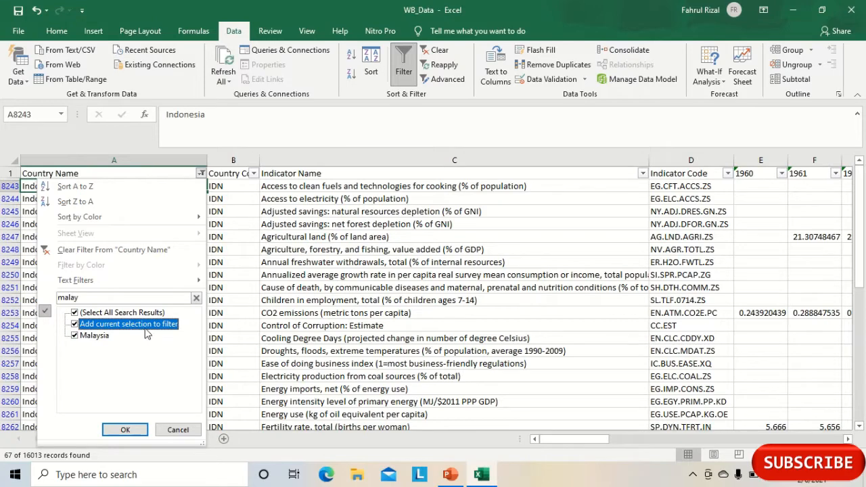
left_click(126, 429)
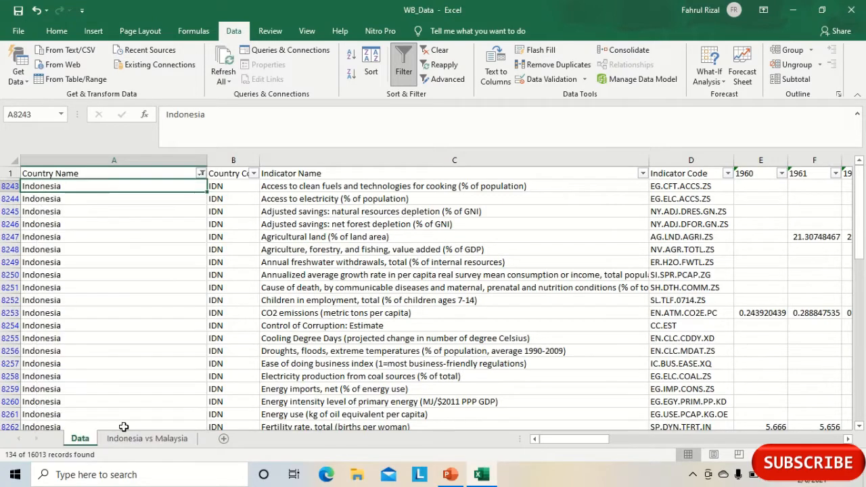
Check the filtered Country Name rows from the Indonesia records through the Malaysia records.
left_click(135, 367)
scroll(135, 369, "down", 20)
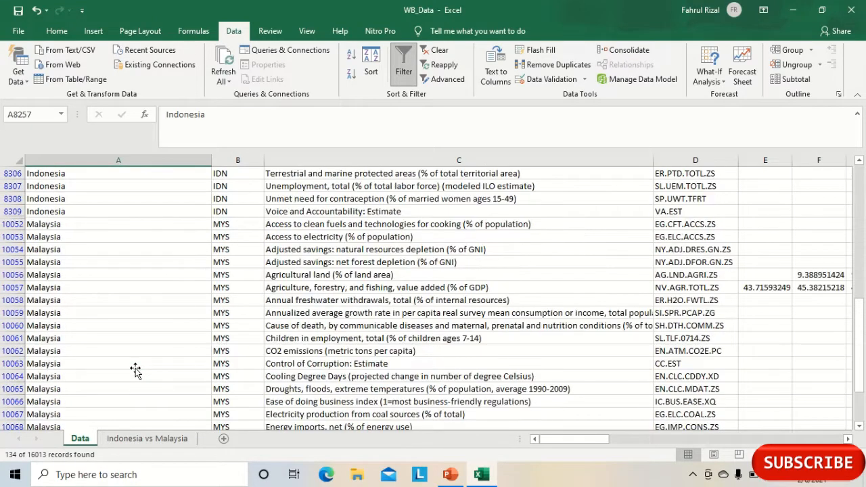
left_click(71, 229)
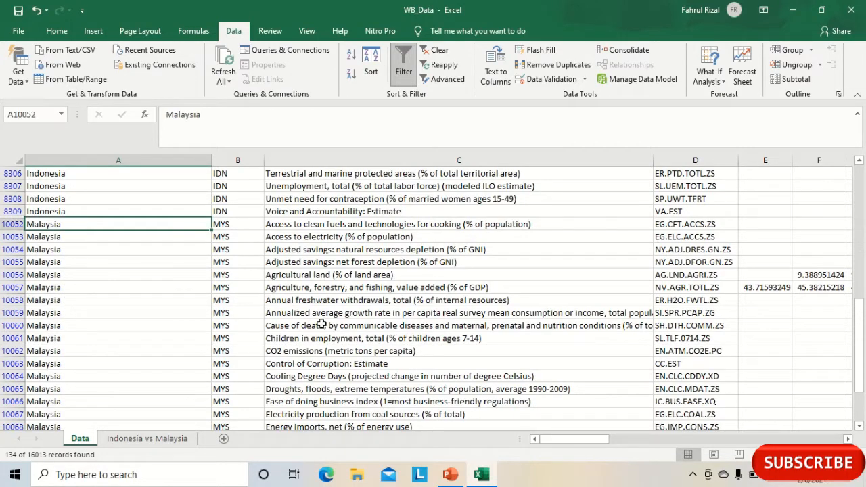
scroll(330, 326, "up", 20)
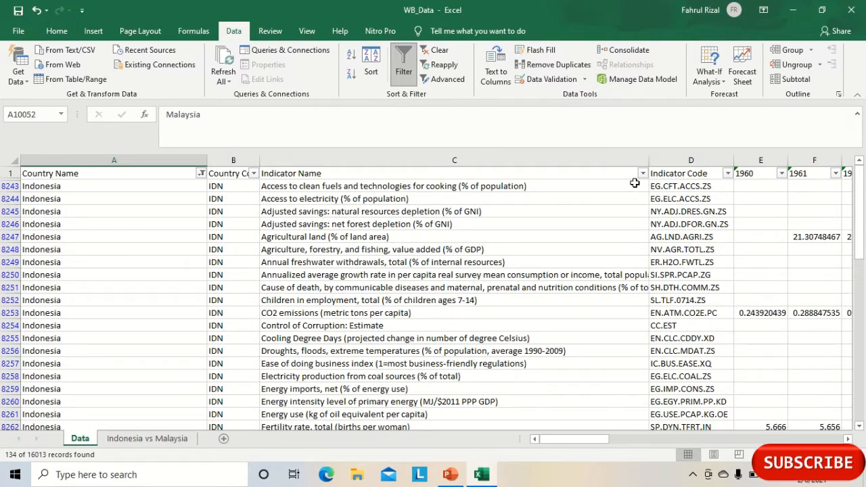
Filter the Indicator Name column to show only GDP growth (annual %), using a search for gdp.
left_click(391, 172)
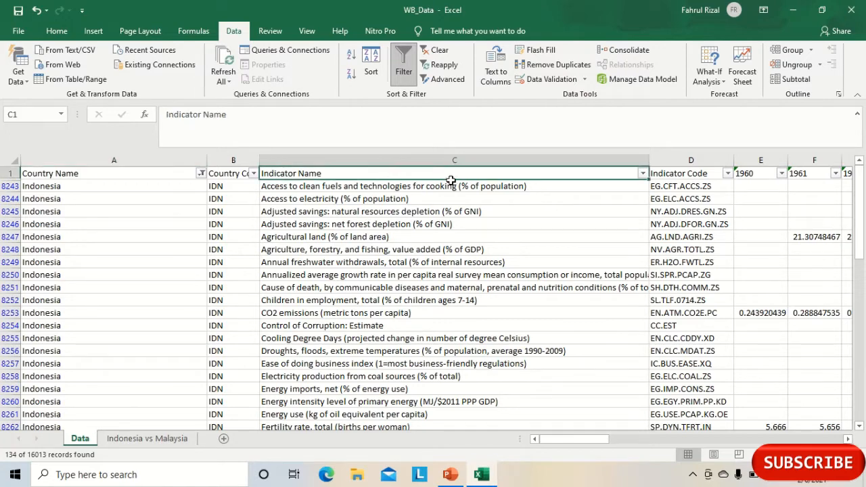
left_click(642, 174)
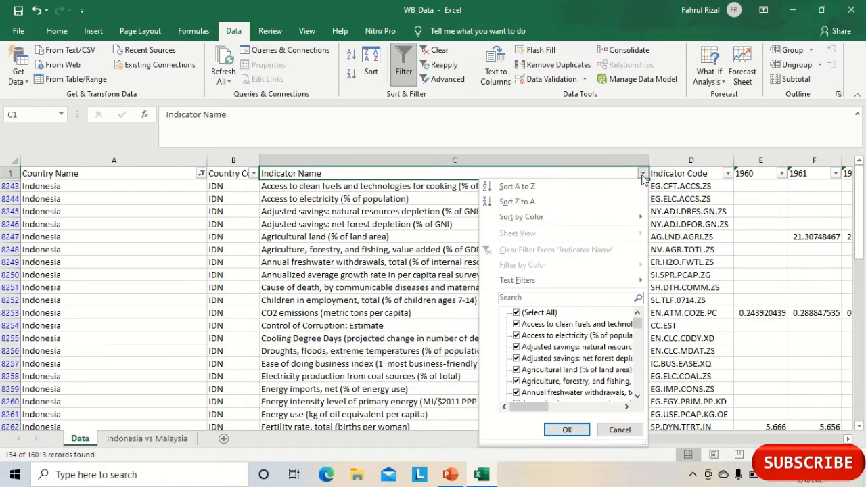
left_click(518, 313)
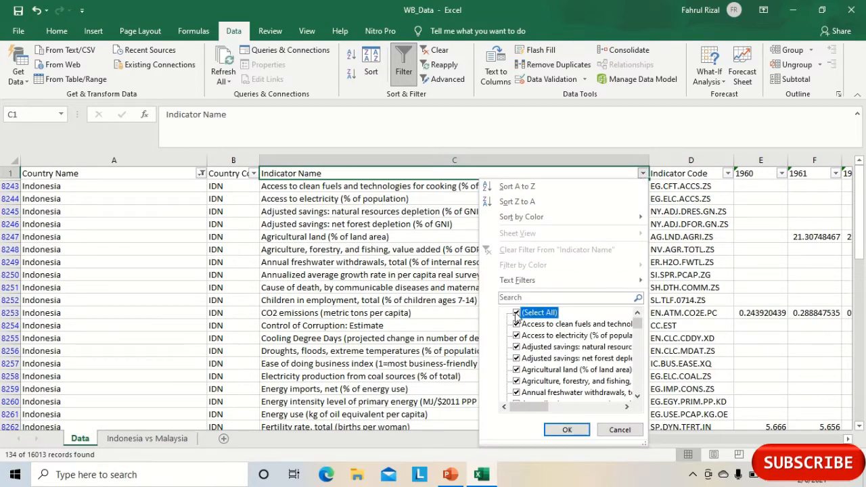
left_click(516, 297)
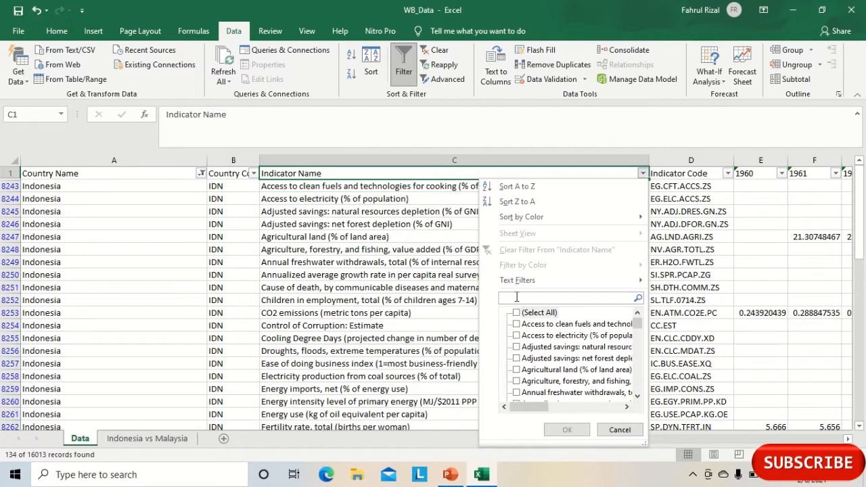
type("gdp")
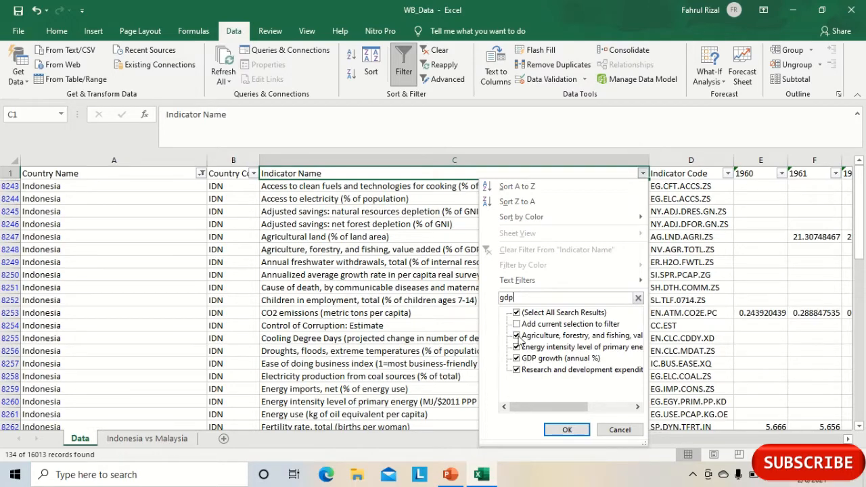
left_click(516, 335)
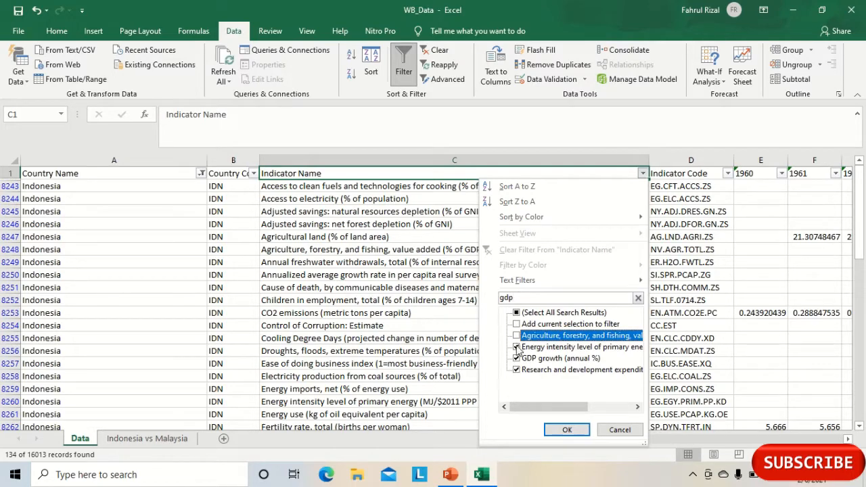
left_click(516, 347)
left_click(516, 370)
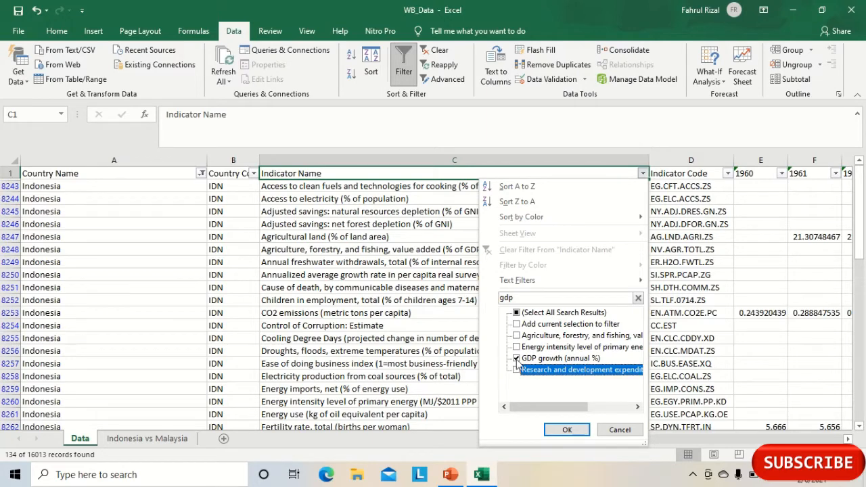
left_click(516, 358)
left_click(516, 358)
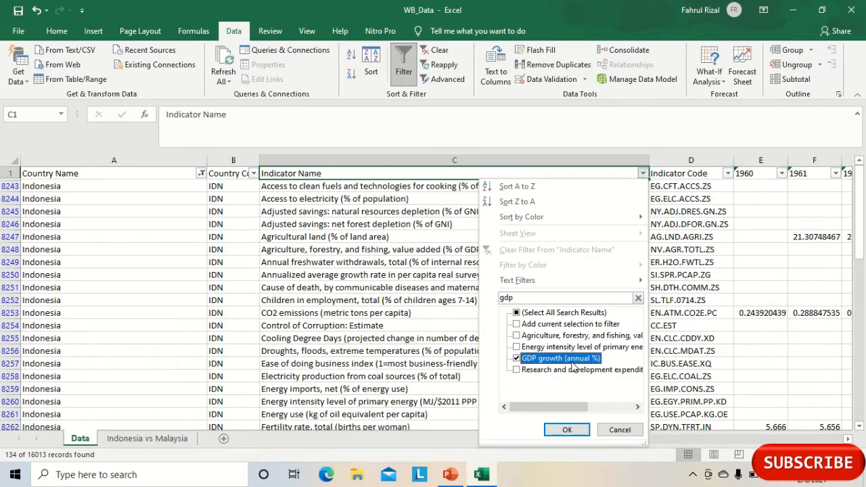
left_click(567, 430)
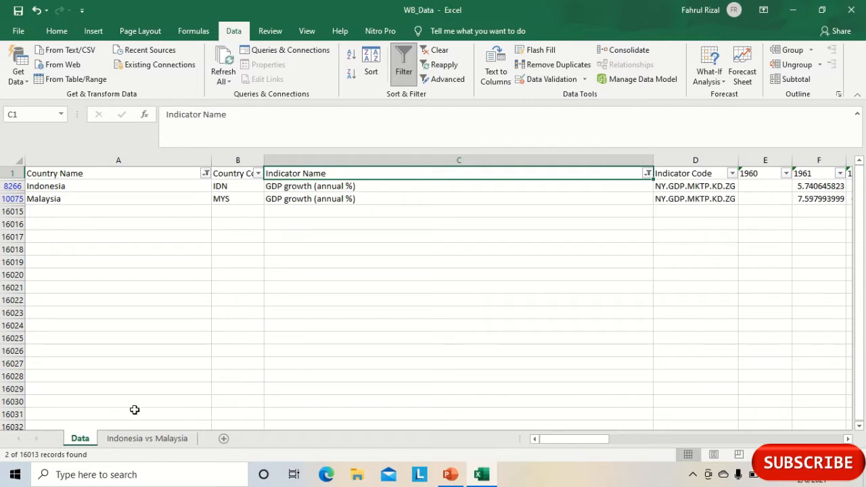
Copy the filtered table with its header row and paste it transposed at E1 of the Indonesia vs Malaysia sheet.
left_click(64, 174)
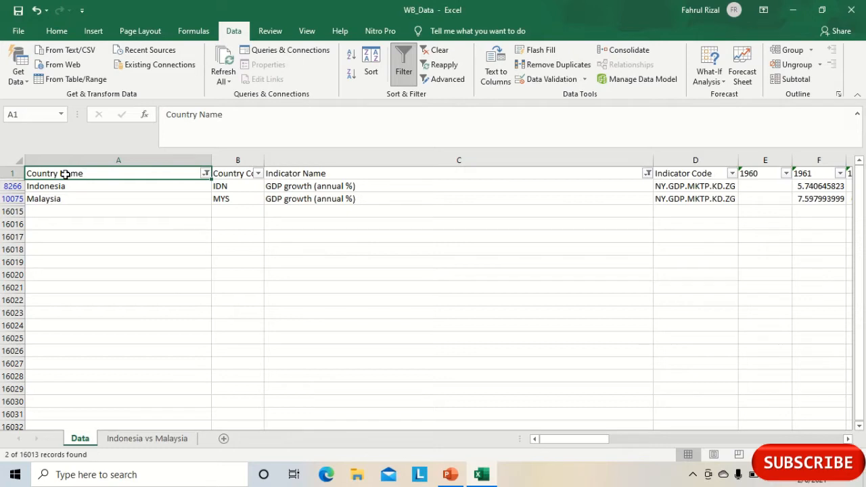
key("ctrl+shift+End")
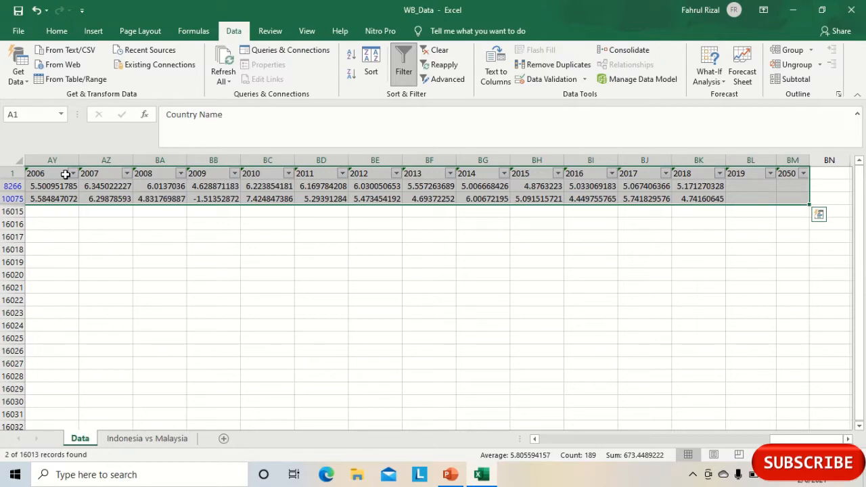
key("ctrl+c")
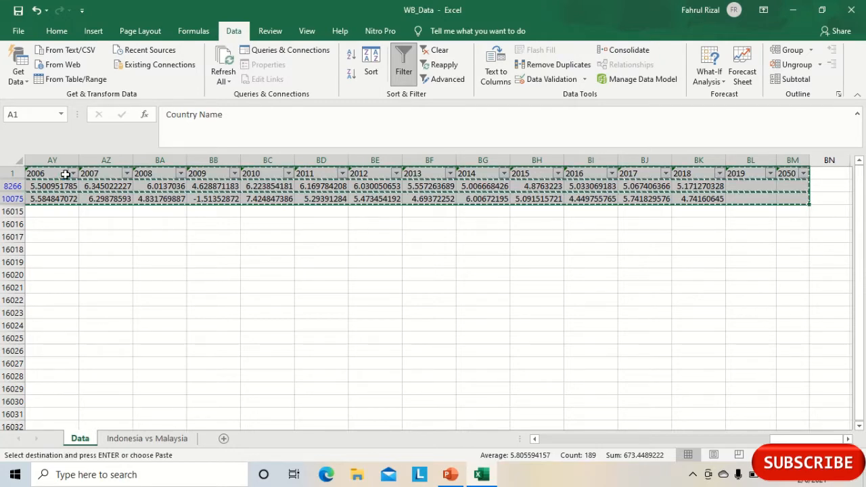
left_click(158, 440)
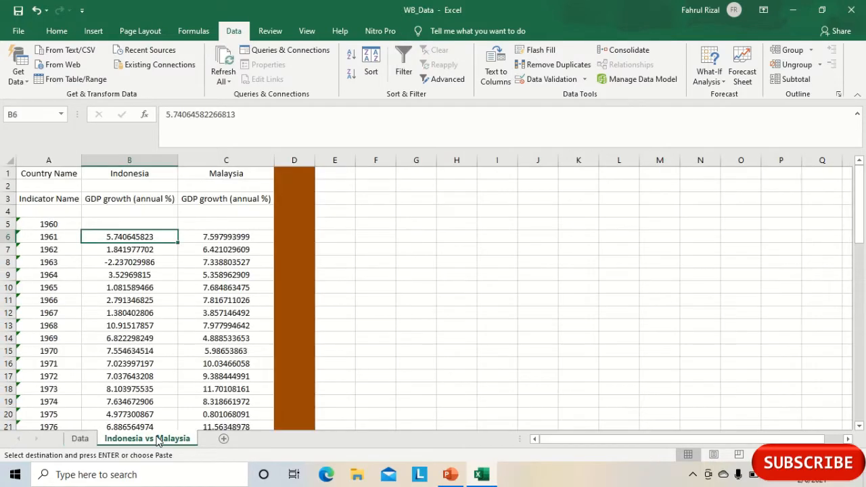
left_click(344, 174)
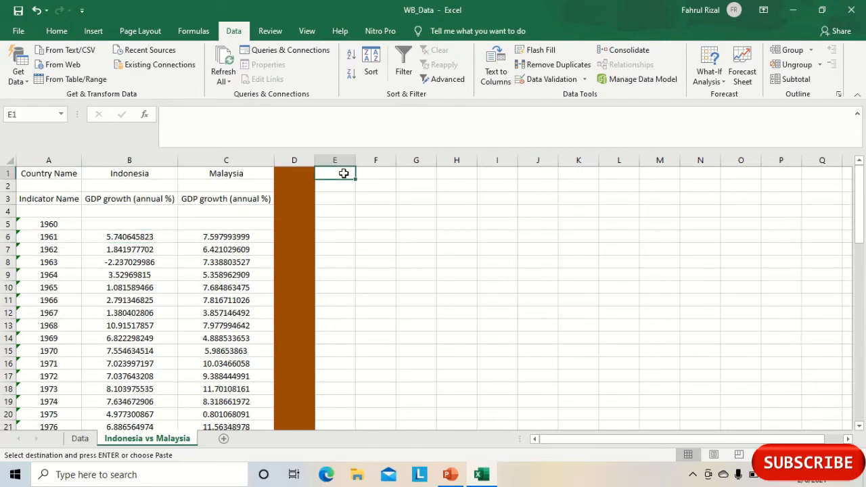
right_click(343, 173)
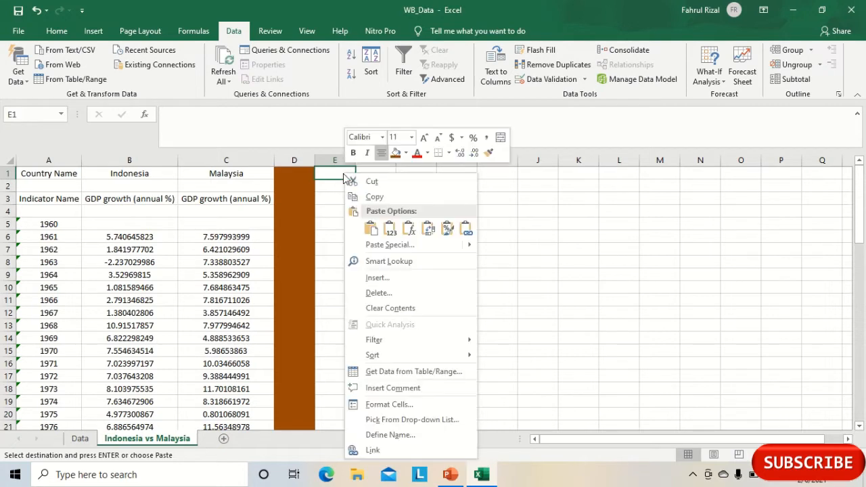
left_click(429, 230)
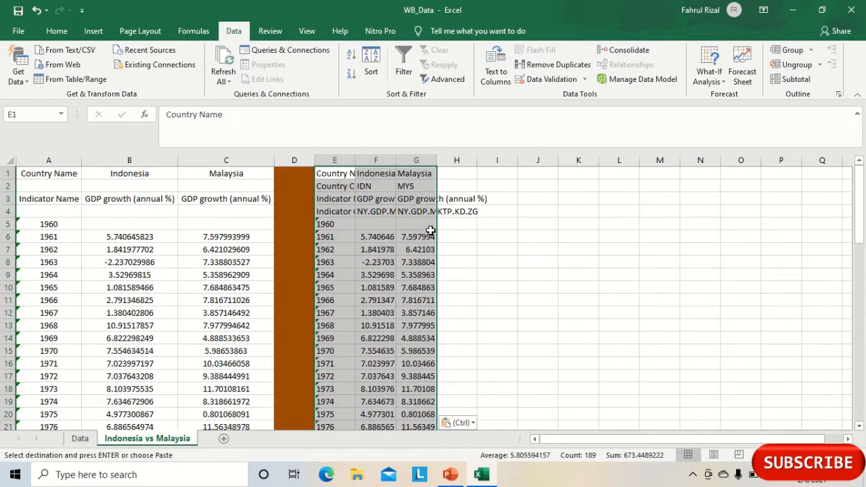
Autofit the widths of columns E, F and G to their contents.
double_click(355, 157)
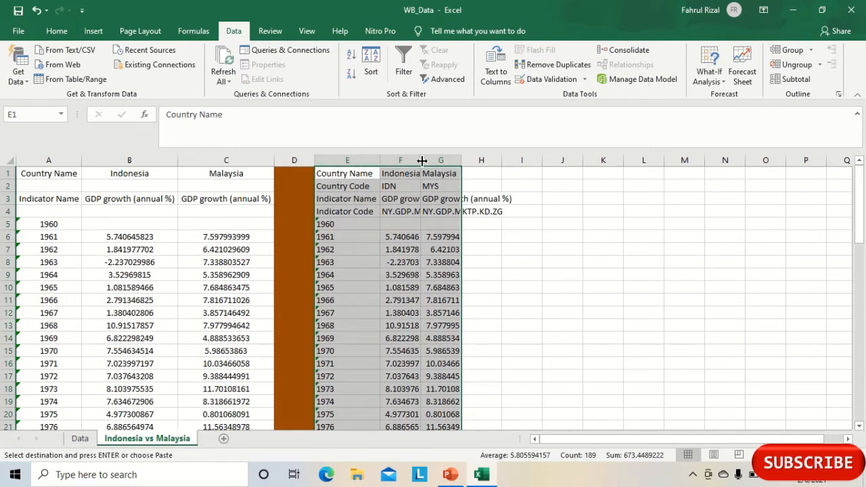
left_click_drag(462, 159, 463, 159)
double_click(421, 160)
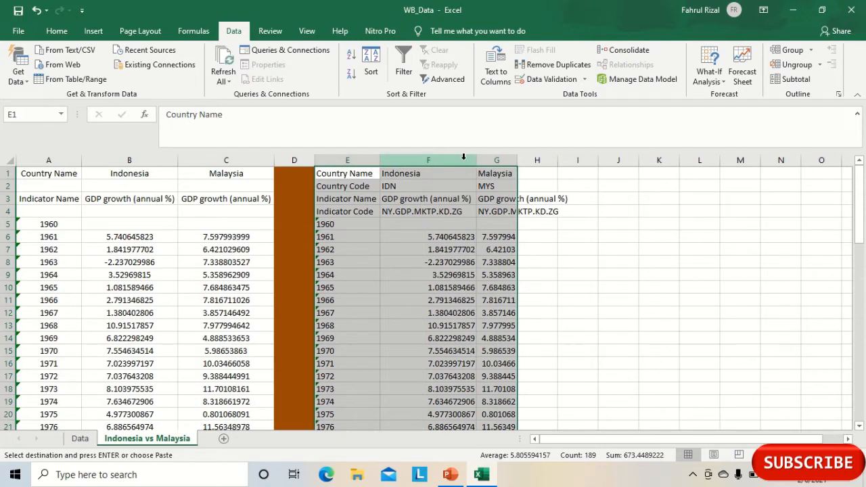
double_click(519, 158)
double_click(518, 159)
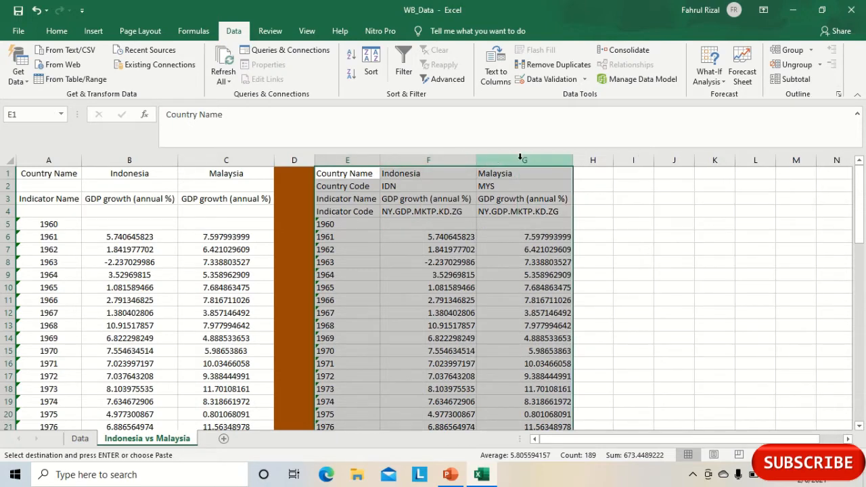
Clear the Country Code cells E2:G2 and the Indicator Code cells E4:G4 in the pasted table.
left_click(343, 189)
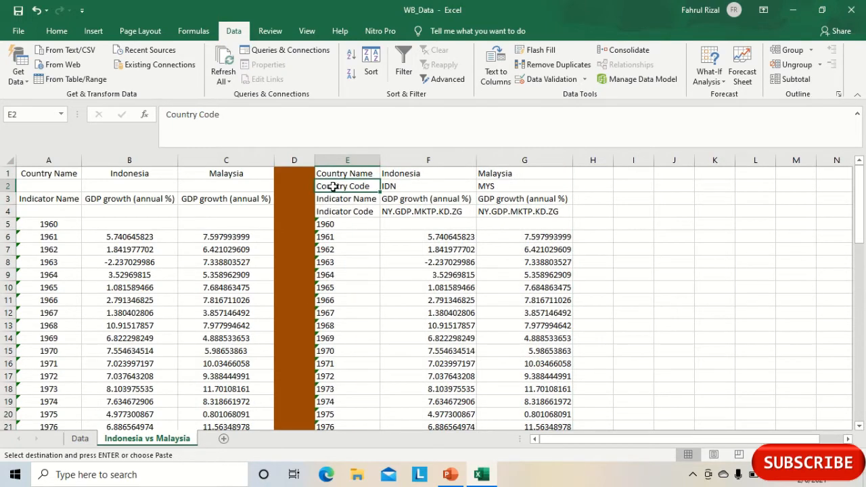
left_click_drag(364, 187, 494, 188)
key("Delete")
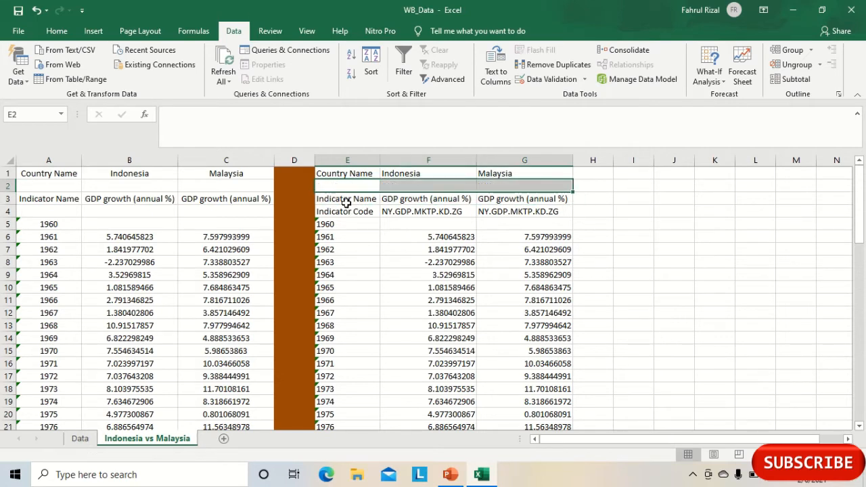
left_click_drag(344, 214, 517, 213)
key("Delete")
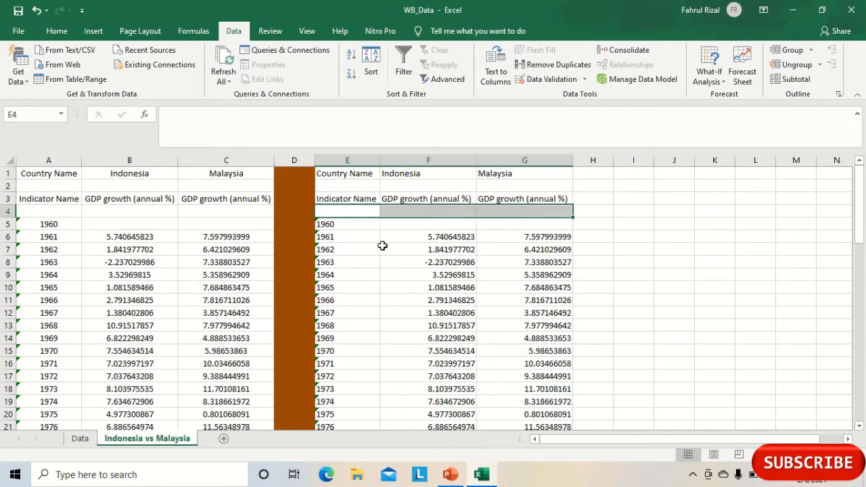
Review the pasted Indonesia and Malaysia GDP growth columns from 1960 to 2050 beside the existing table.
left_click(382, 246)
left_click(398, 237)
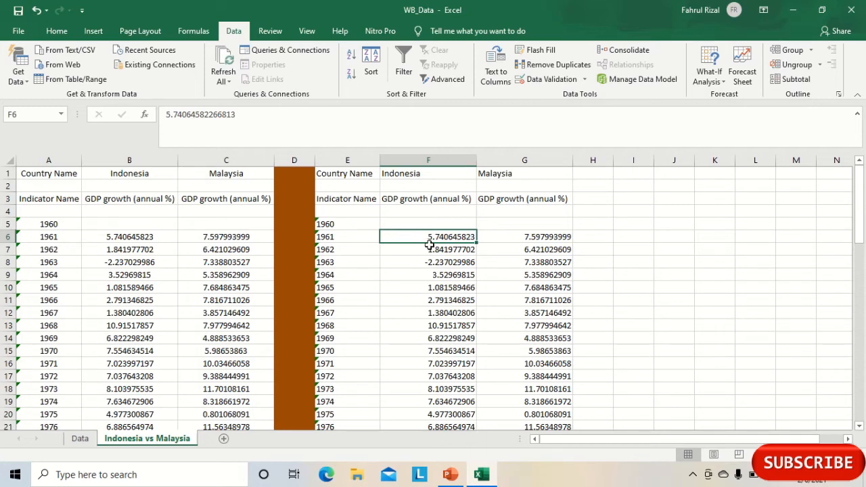
scroll(429, 245, "down", 3)
scroll(429, 245, "up", 3)
scroll(501, 307, "down", 15)
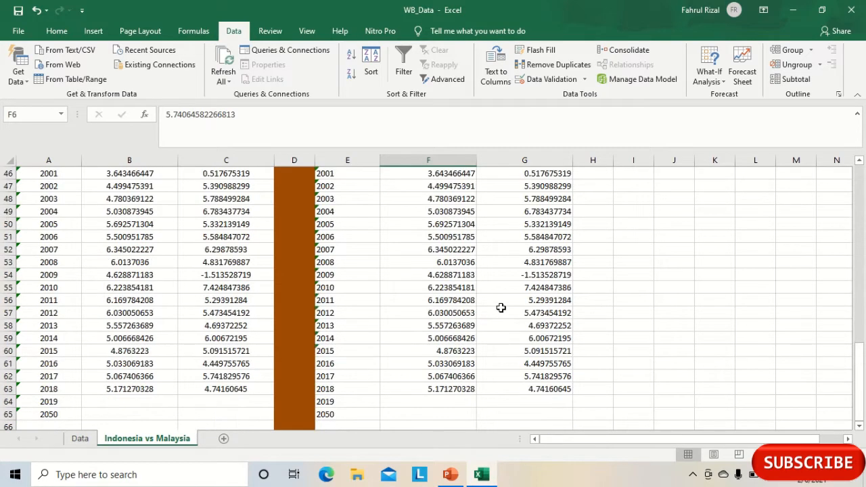
scroll(501, 308, "up", 15)
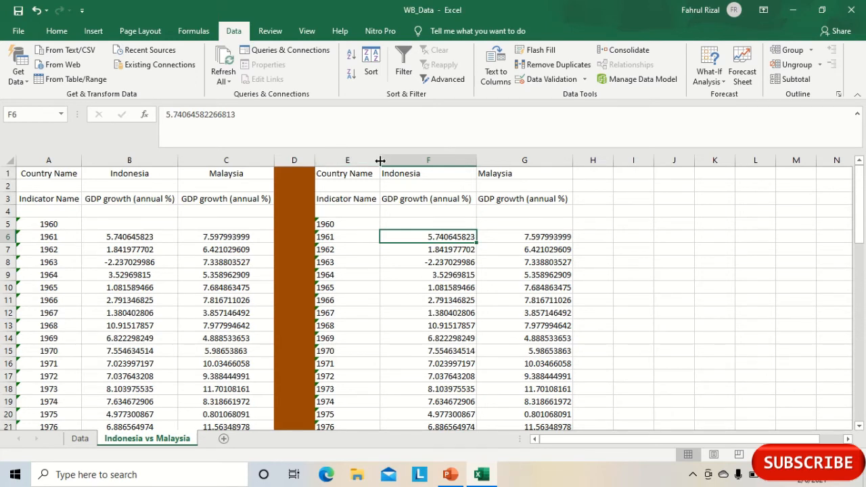
left_click(608, 234)
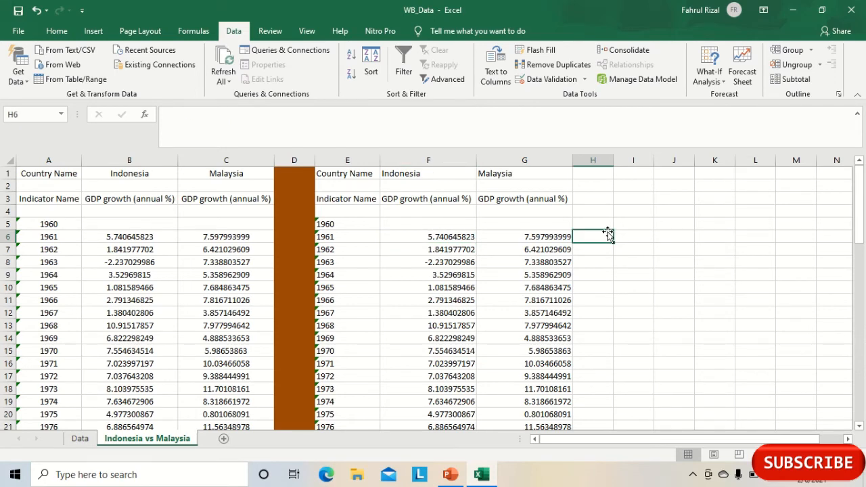
scroll(608, 234, "down", 1)
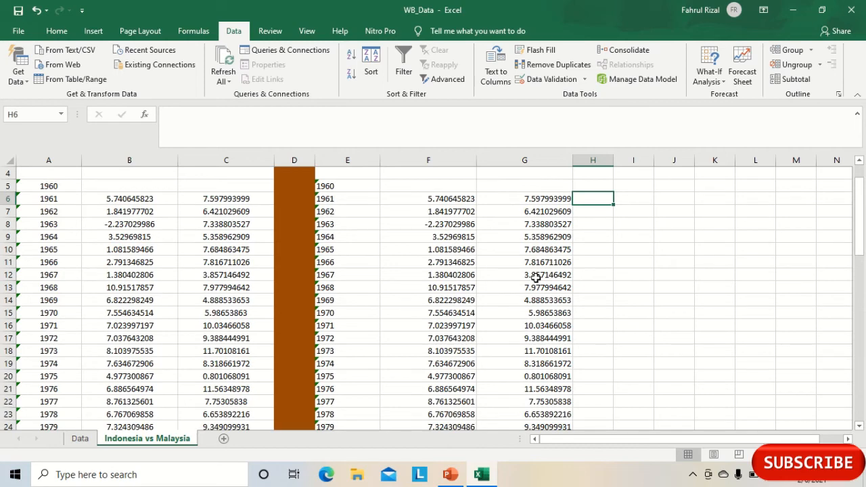
scroll(465, 278, "up", 1)
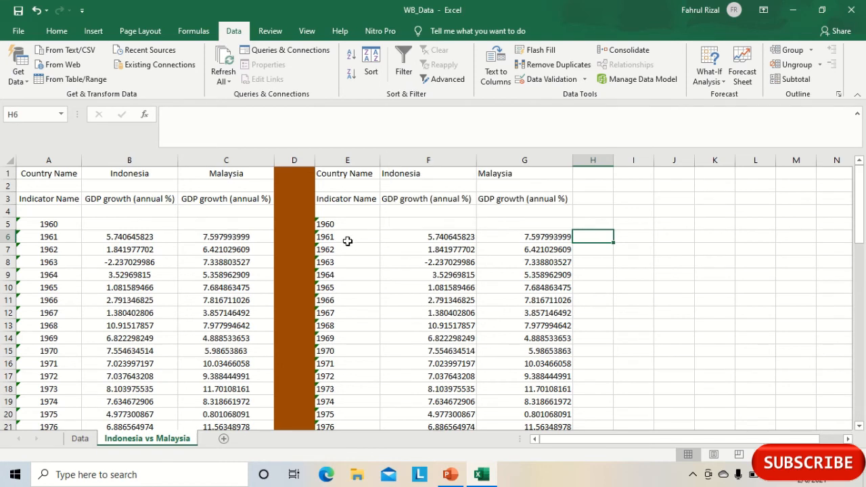
mouse_move(380, 6)
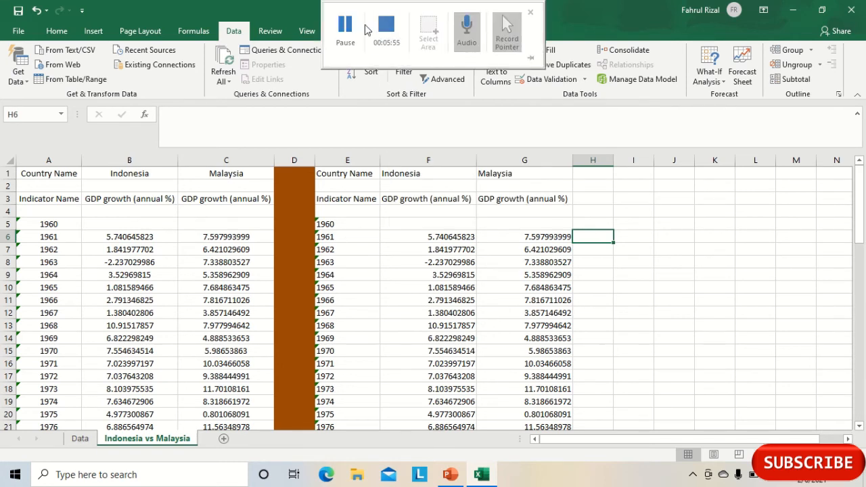